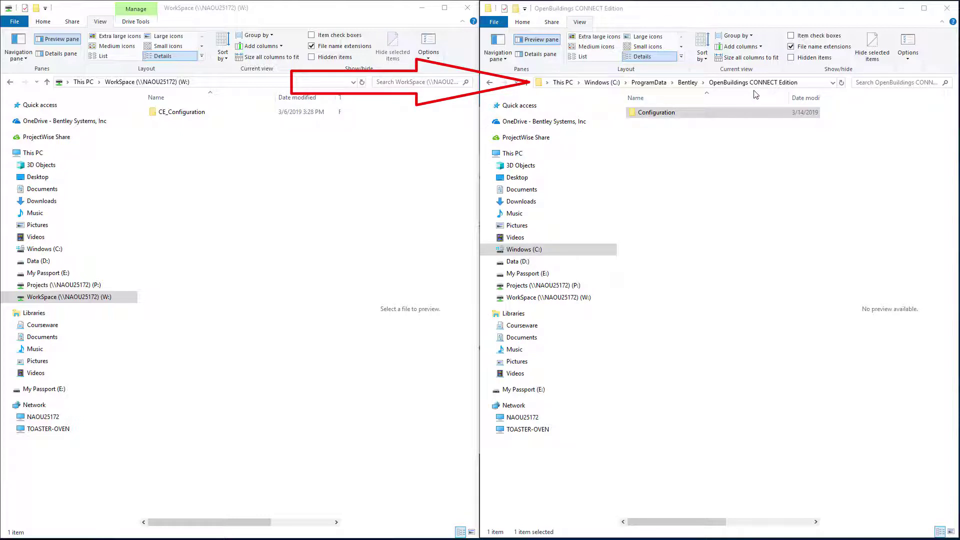
# Go into Configuration\Datasets and copy the Dataset_US folder.
pyautogui.doubleClick(667, 116)
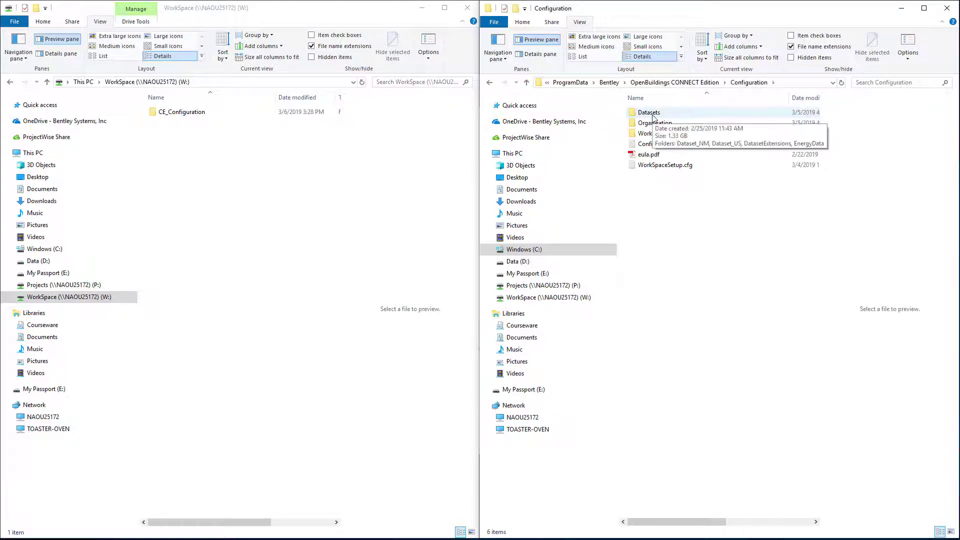
pyautogui.doubleClick(653, 117)
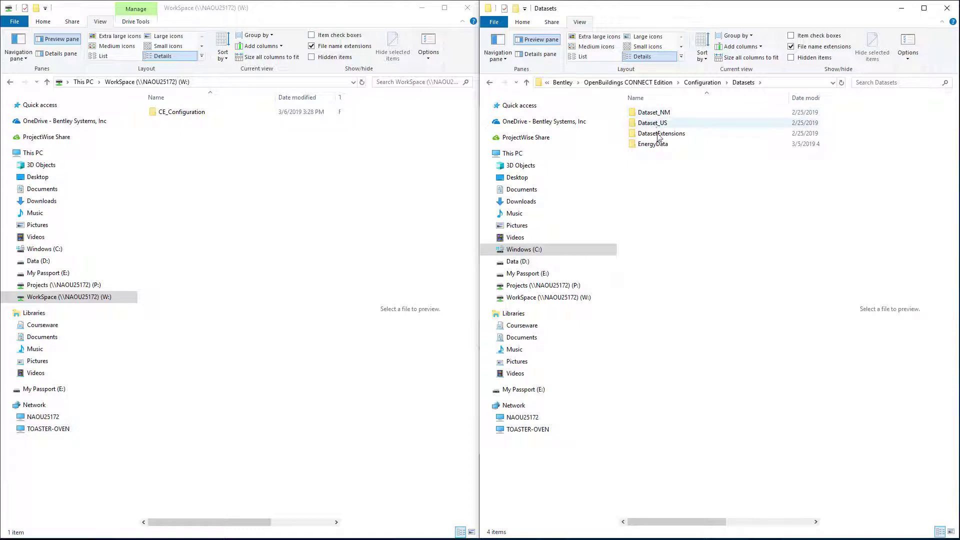
pyautogui.click(681, 124)
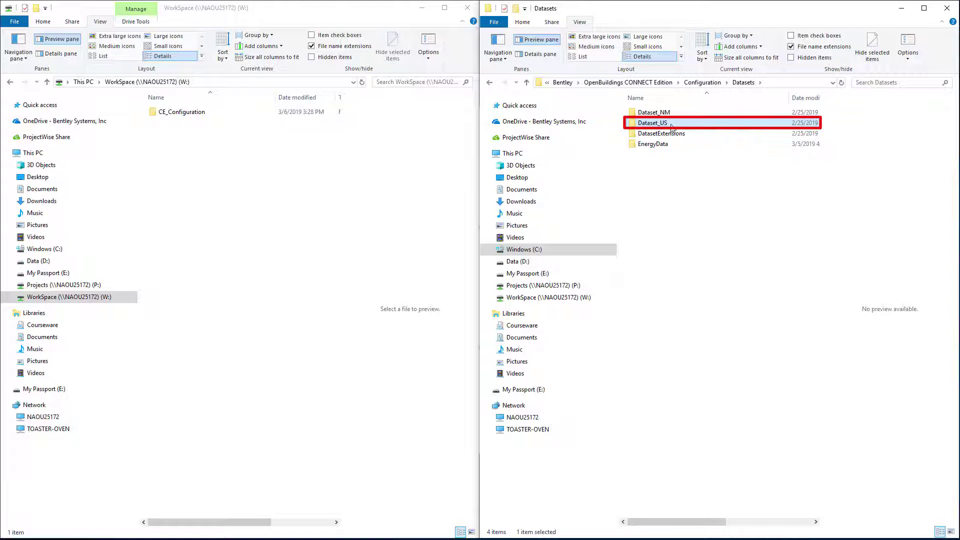
pyautogui.rightClick(665, 124)
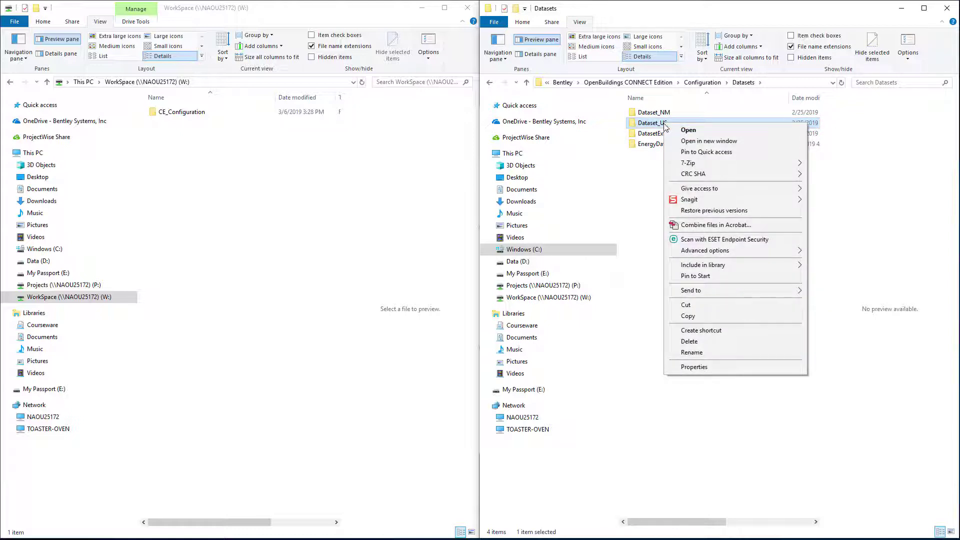
pyautogui.click(714, 317)
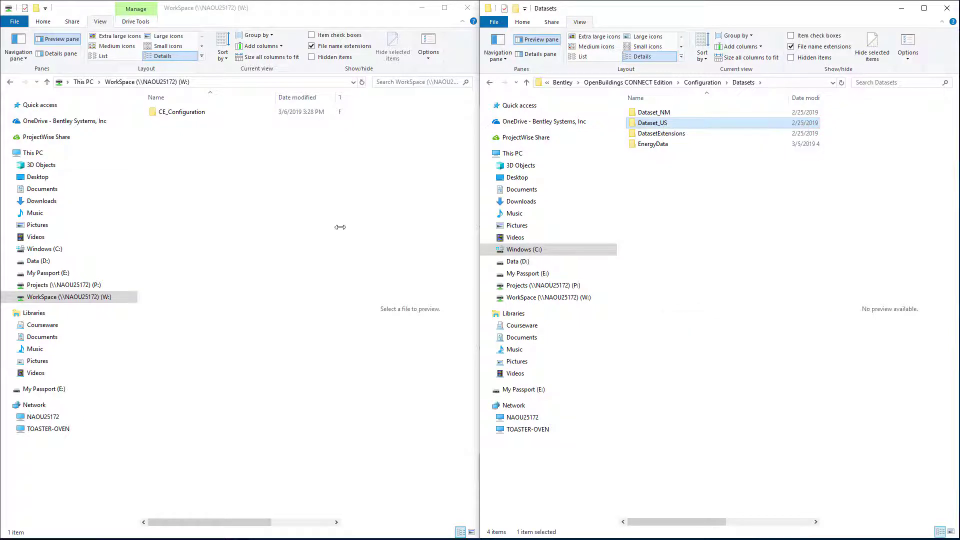
# Paste the copied Dataset_US folder into CE_Configuration on the W: drive.
pyautogui.doubleClick(178, 113)
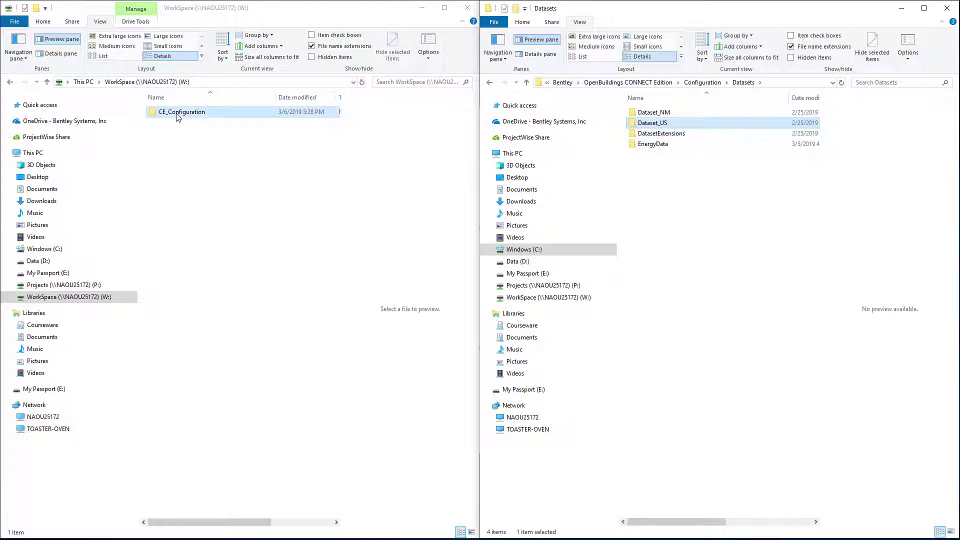
pyautogui.rightClick(176, 146)
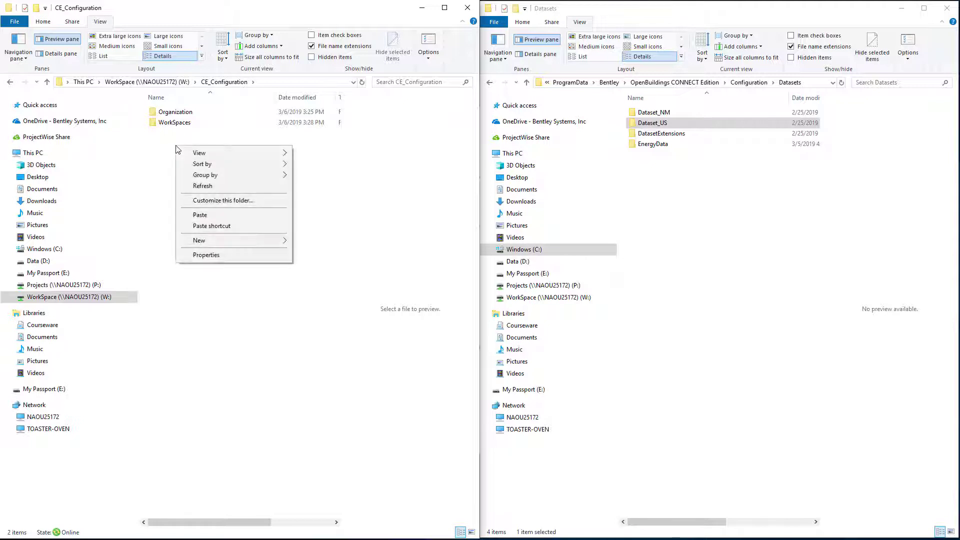
pyautogui.click(200, 214)
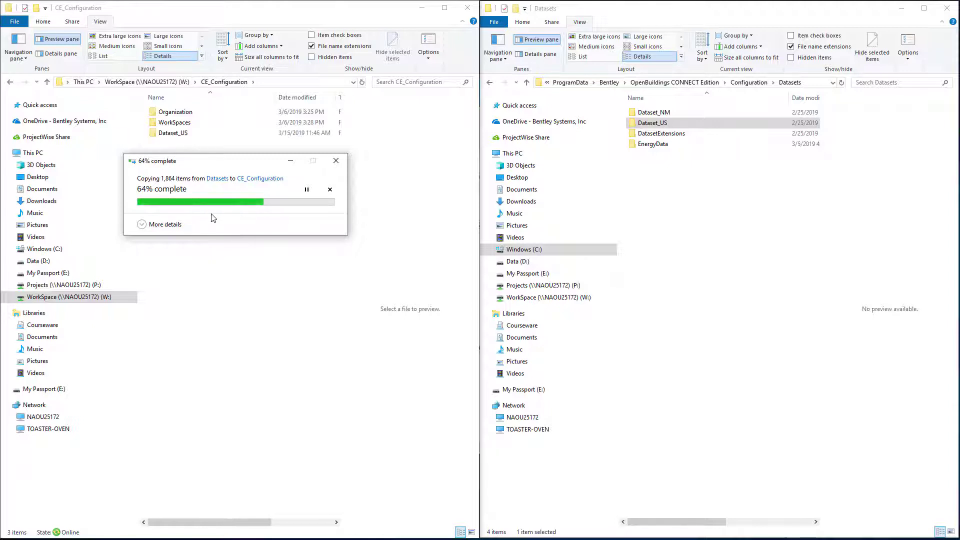
# Rename the pasted Dataset_US folder to Dataset_XYZ.
pyautogui.rightClick(199, 111)
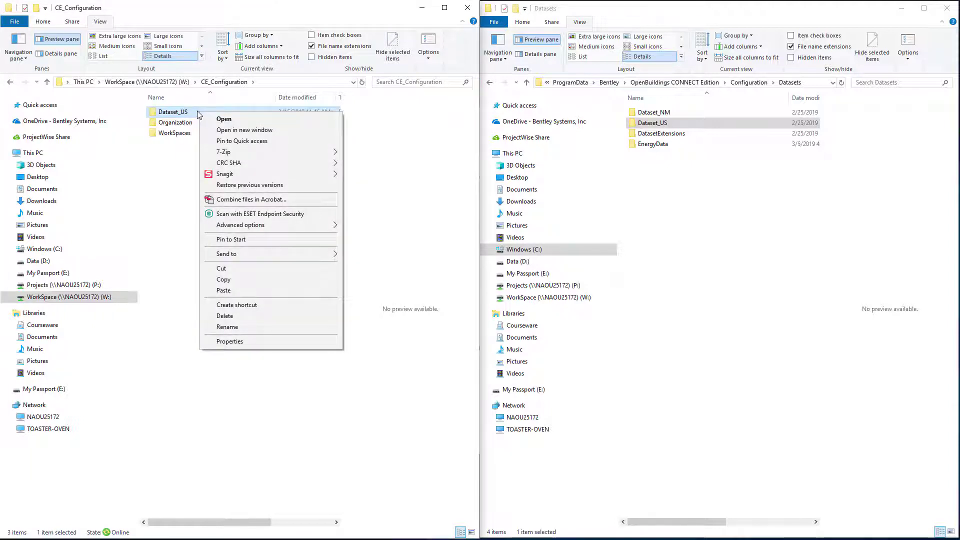
pyautogui.click(248, 327)
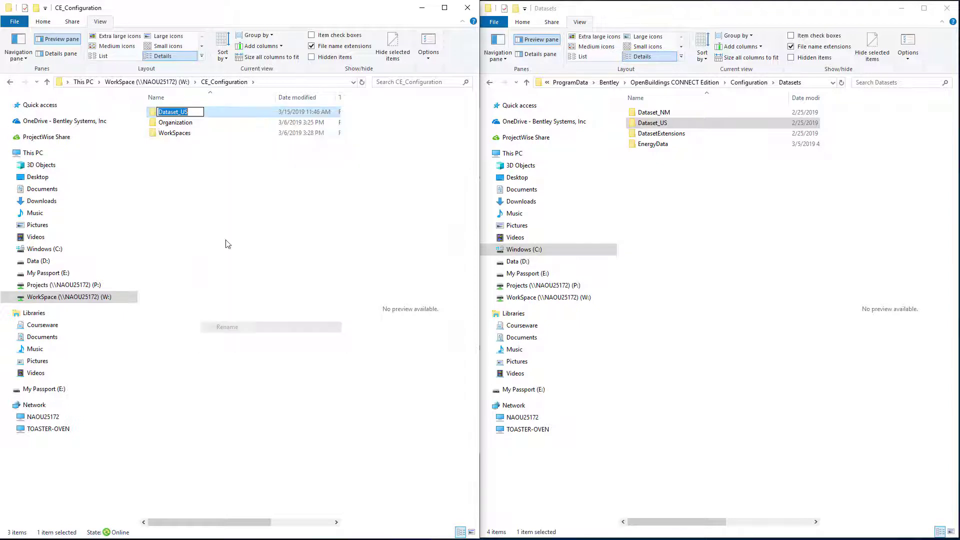
pyautogui.click(192, 113)
pyautogui.moveTo(193, 112); pyautogui.dragTo(182, 112)
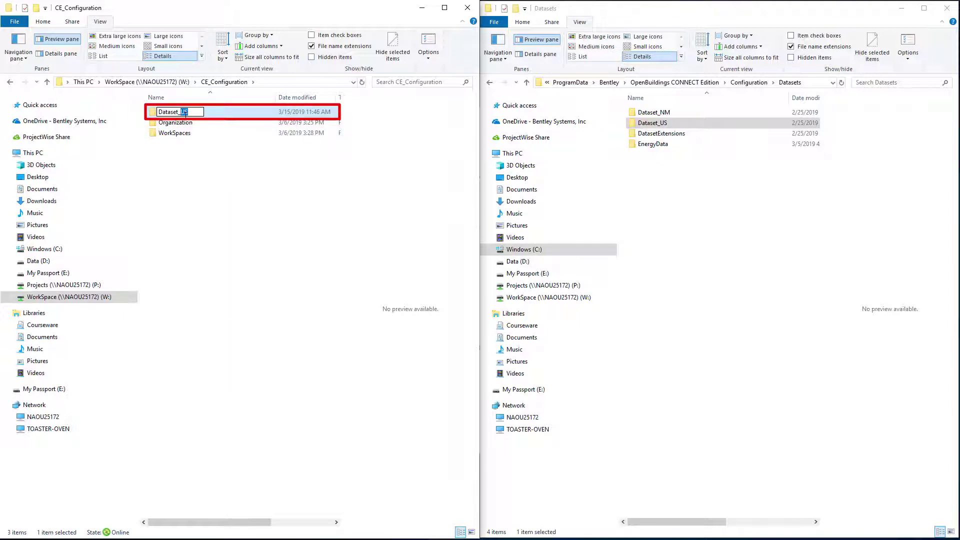
pyautogui.write('XYZ')
pyautogui.click(201, 195)
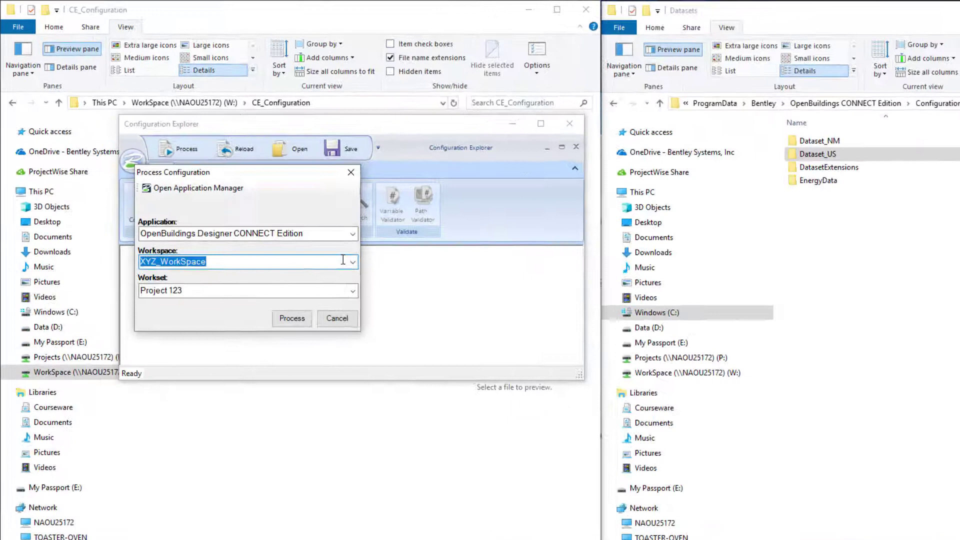
# Process the configuration with workspace XYZ_WorkSpace and workset Project 123.
pyautogui.click(353, 262)
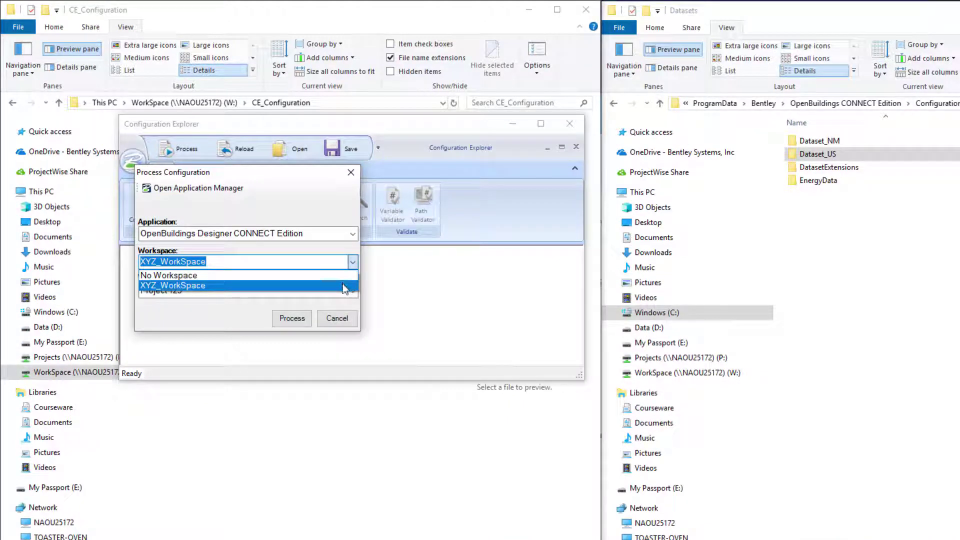
pyautogui.click(345, 286)
pyautogui.click(227, 292)
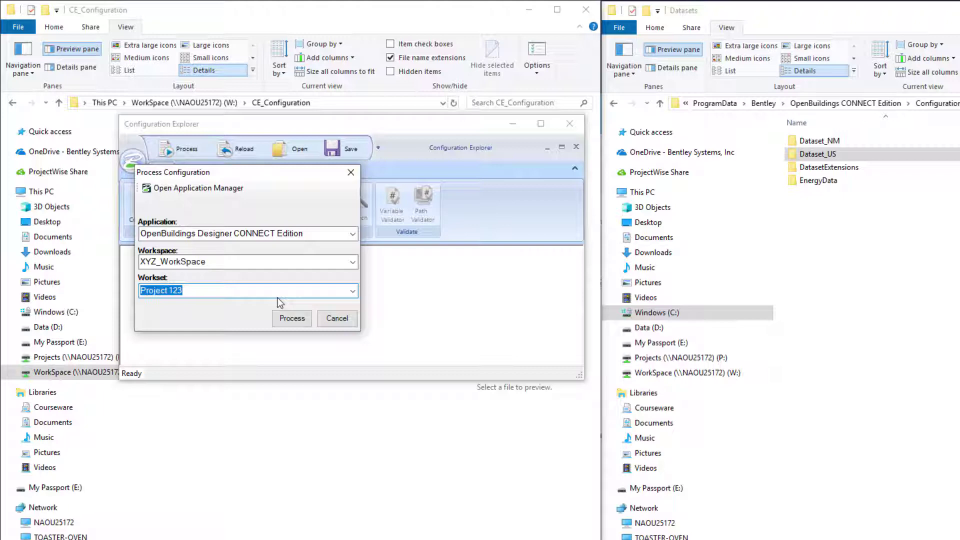
pyautogui.click(292, 318)
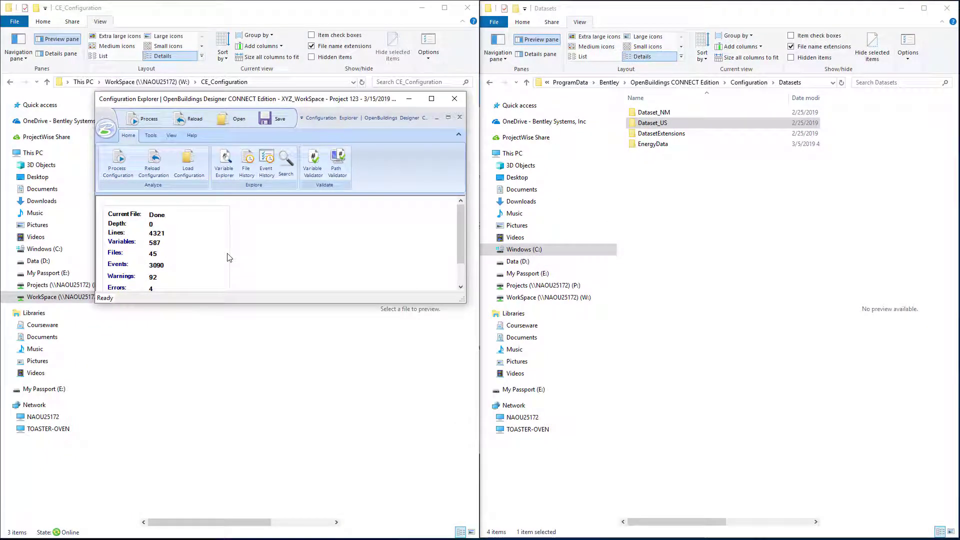
pyautogui.click(229, 173)
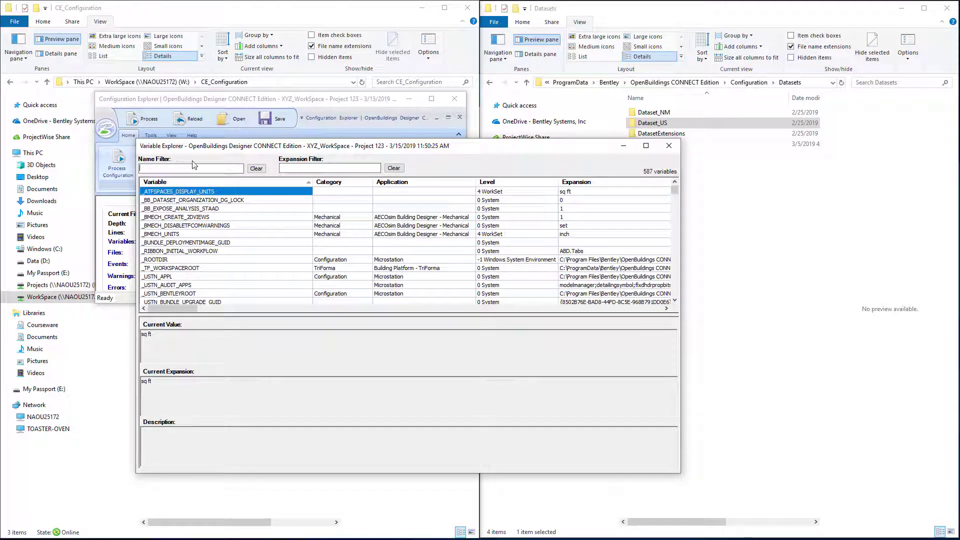
pyautogui.write('datas')
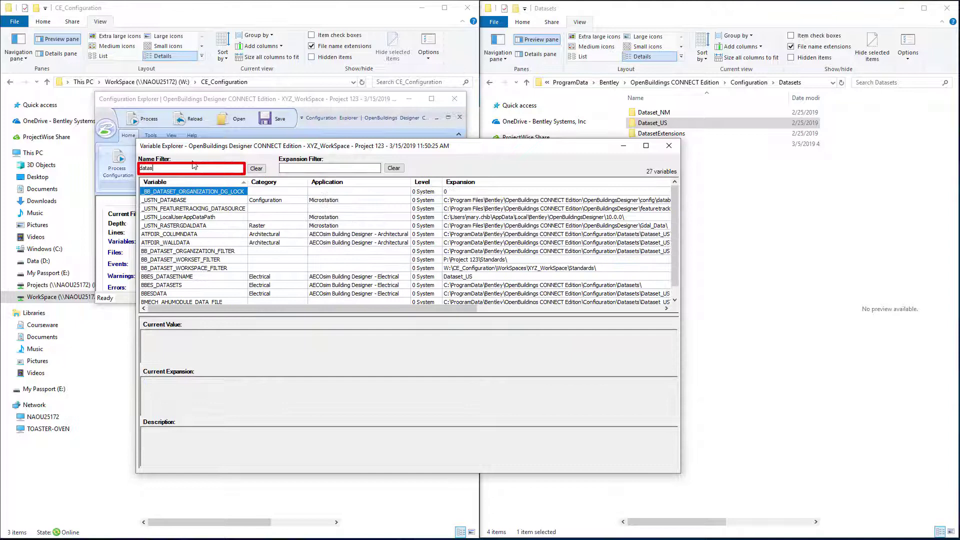
pyautogui.write('ets')
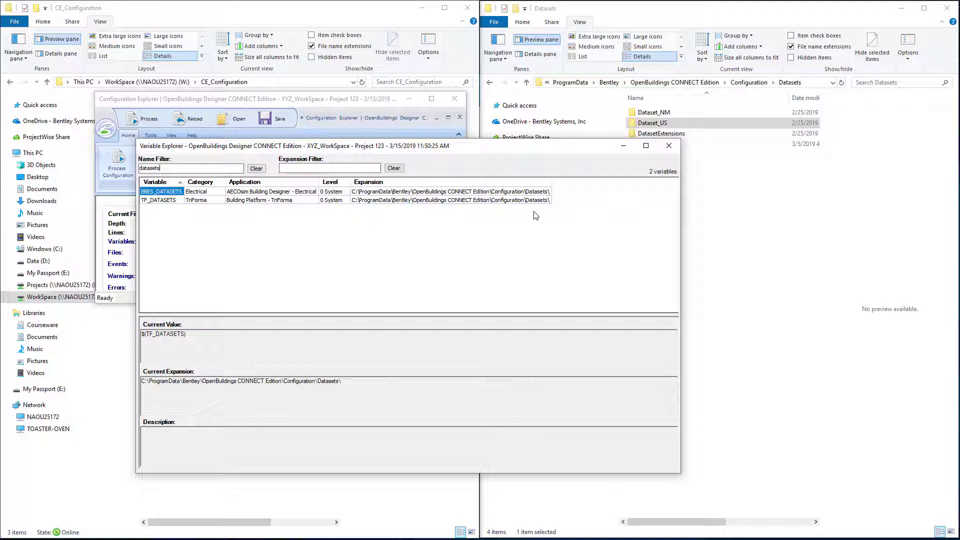
pyautogui.click(669, 145)
pyautogui.click(248, 170)
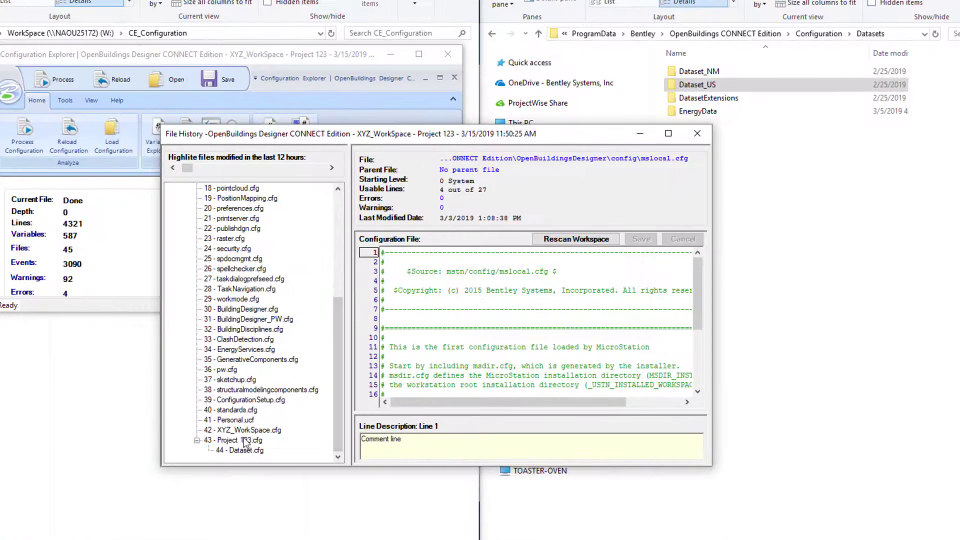
# In Project 123.cfg, change Dataset_US to Dataset_XYZ on line 14.
pyautogui.click(293, 406)
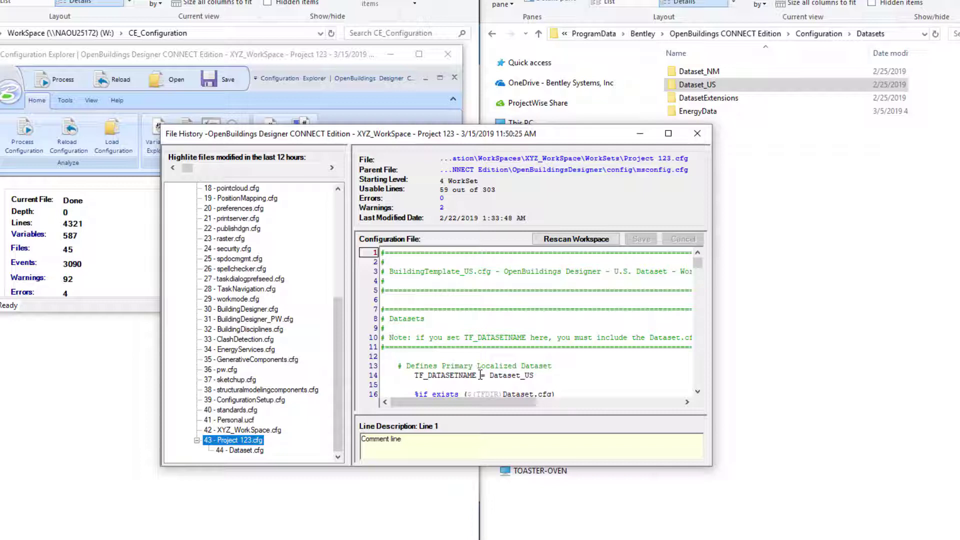
pyautogui.doubleClick(528, 375)
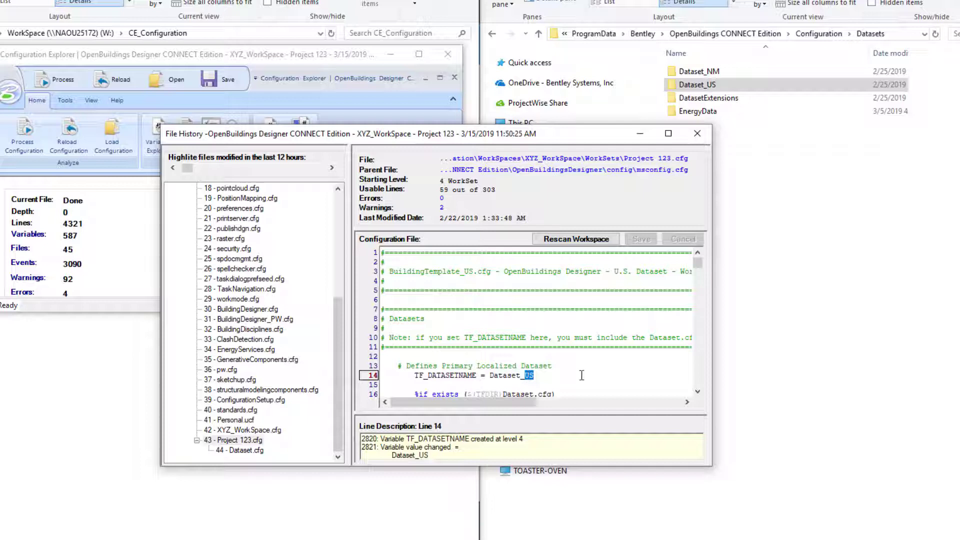
pyautogui.write('XYZ')
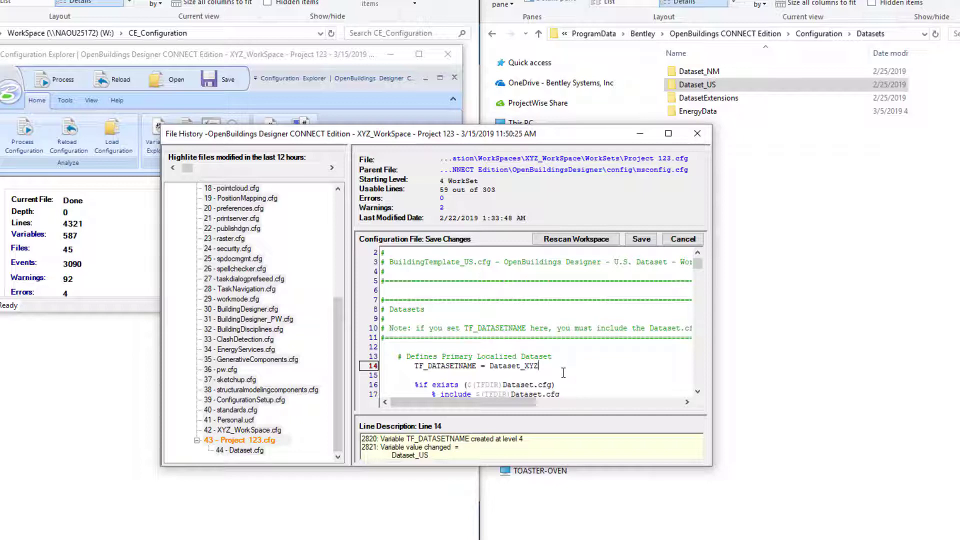
# Add TF_DATASETS = $(_USTN_CUSTOM_CONFIGURATION) on line 12, save, and rescan the workspace.
pyautogui.click(408, 346)
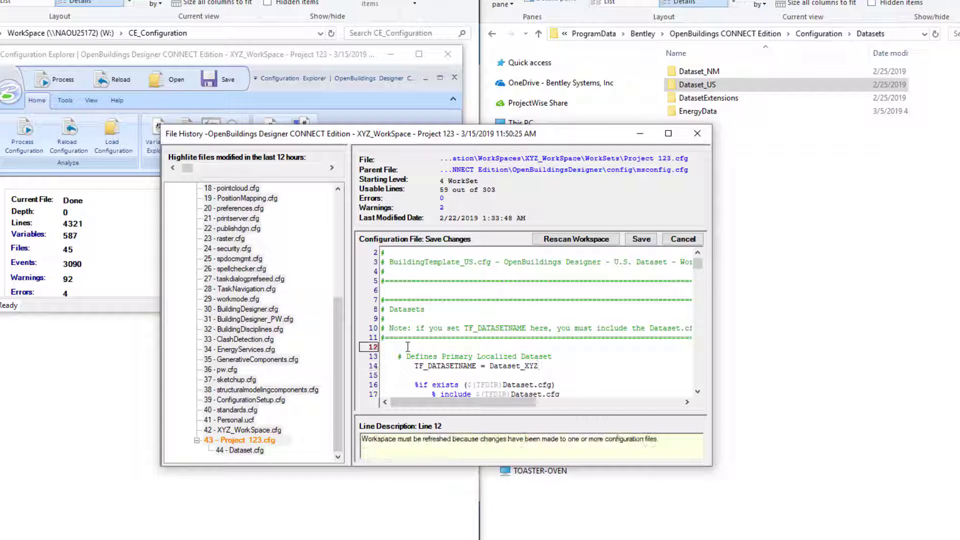
pyautogui.write('TF_DATASETS     =')
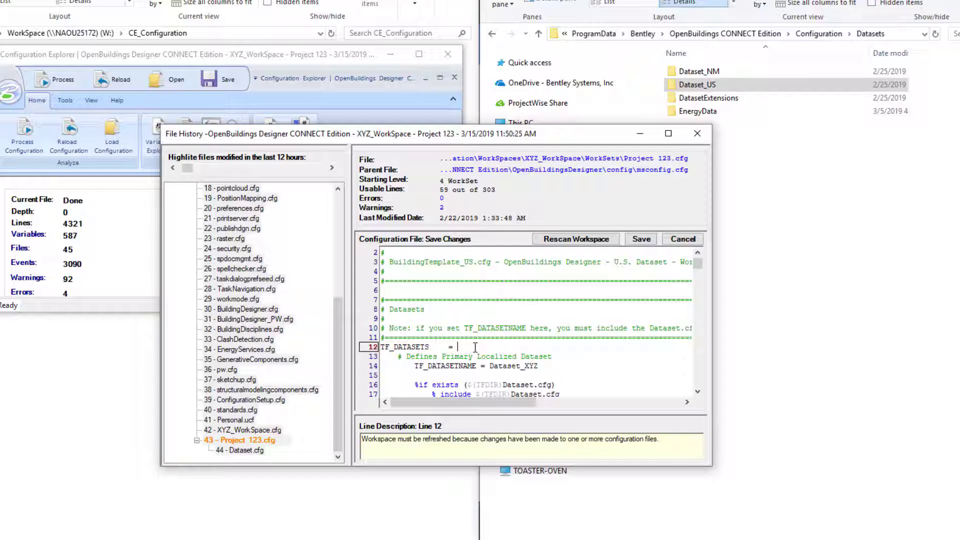
pyautogui.write('$(_USTN_CUSTOM_CONFIGURATION')
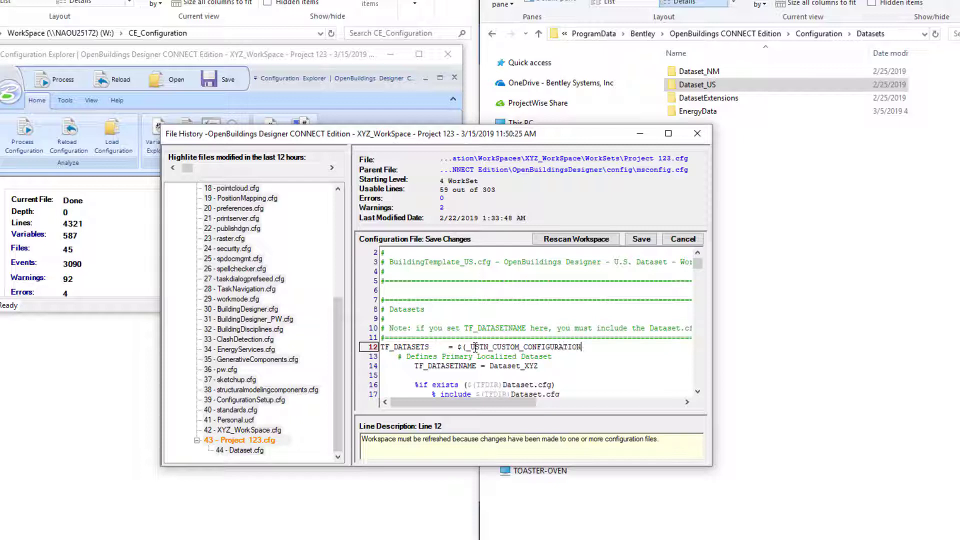
pyautogui.write(')')
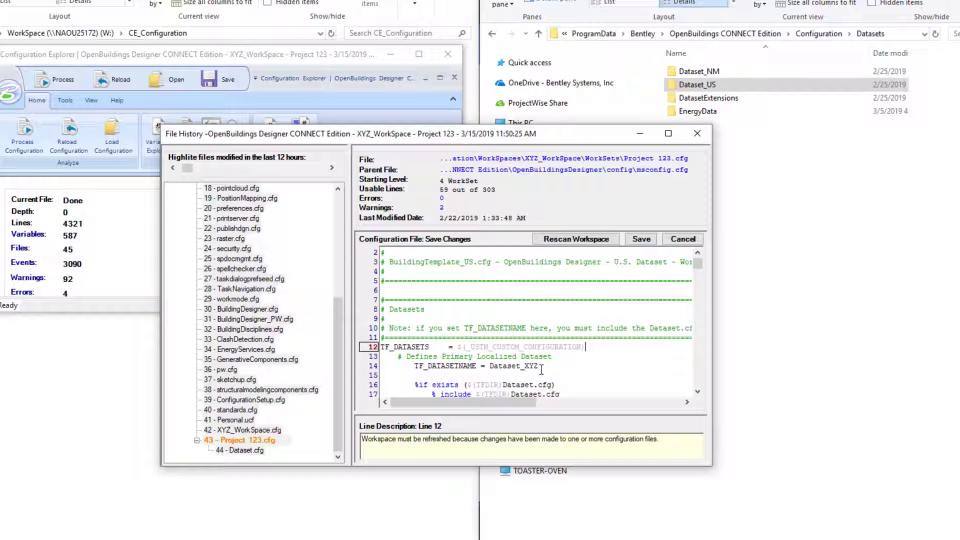
pyautogui.click(641, 239)
pyautogui.click(592, 240)
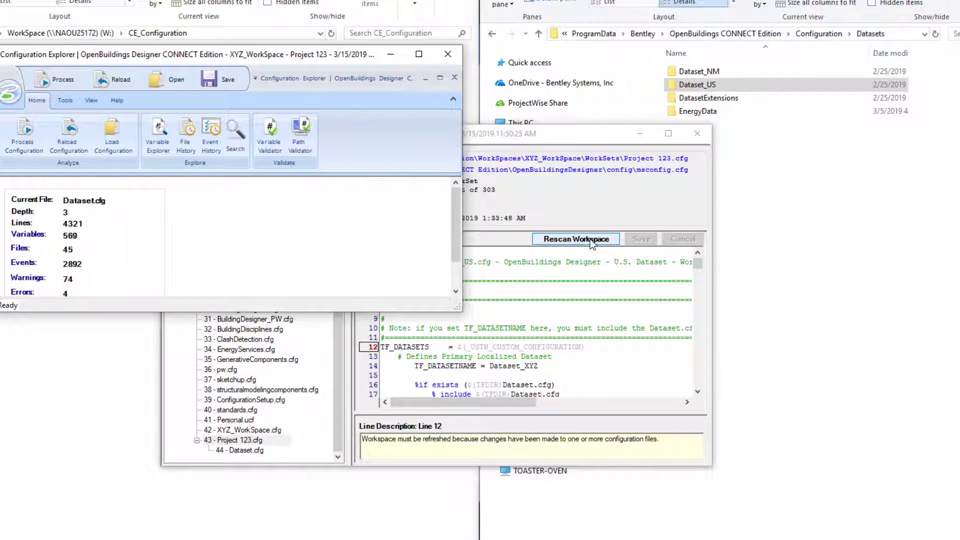
# Filter variables by 'Datasets' to check TF_DATASETS, then close Configuration Explorer's windows.
pyautogui.click(157, 134)
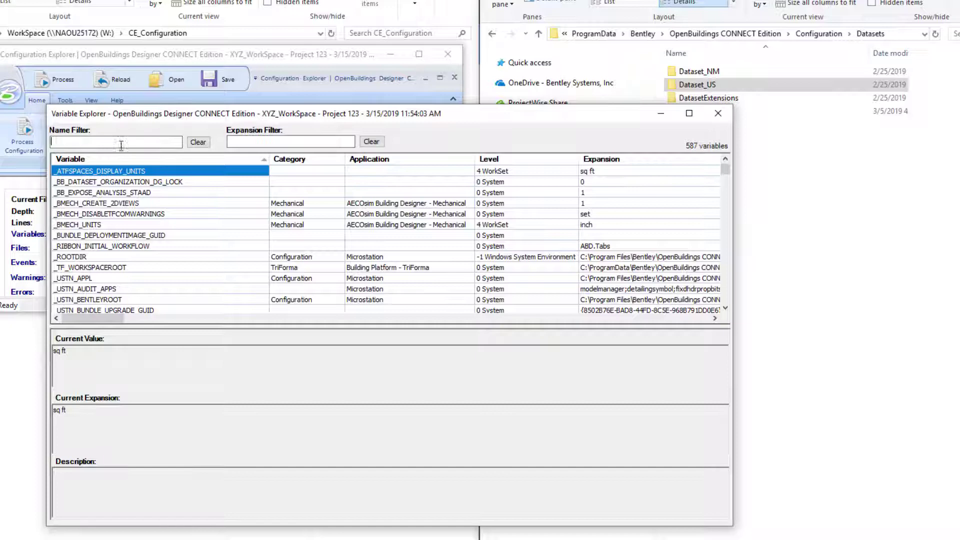
pyautogui.write('Datasets')
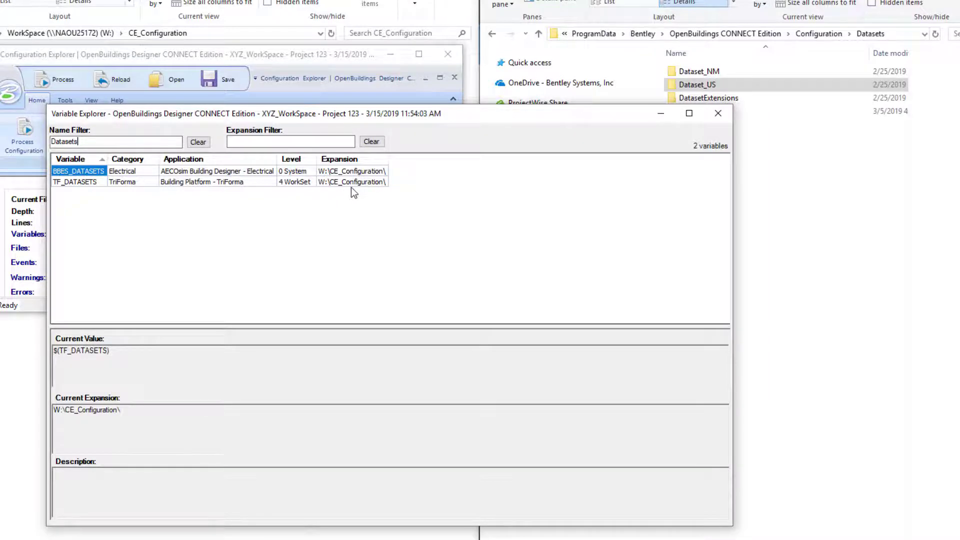
pyautogui.click(718, 113)
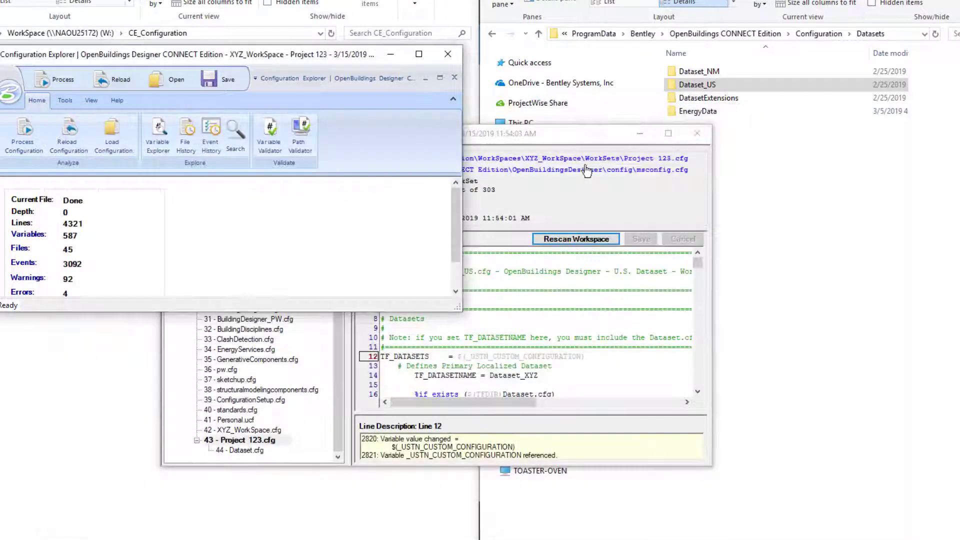
pyautogui.click(703, 134)
pyautogui.click(450, 56)
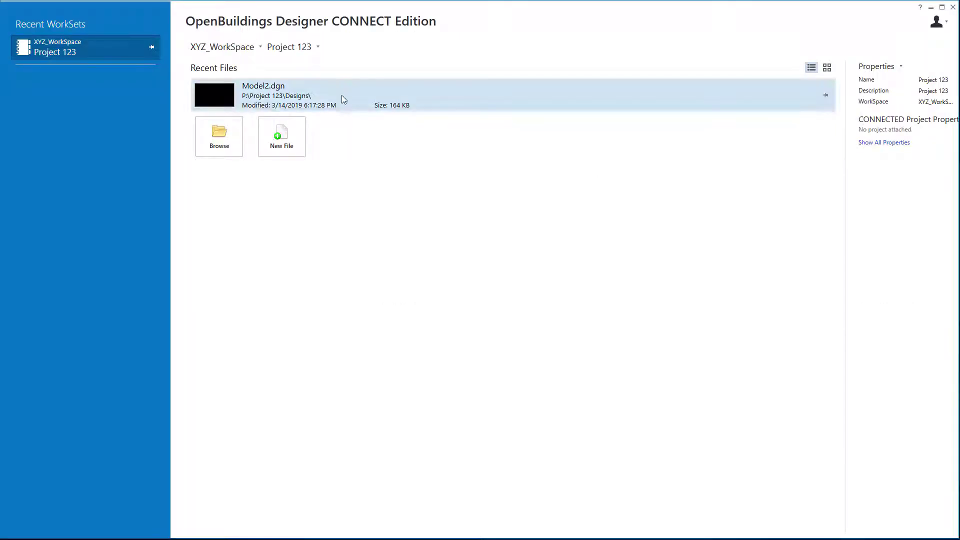
# Select XYZ_WorkSpace and the Project 123 WorkSet, then open Model2.dgn.
pyautogui.click(261, 50)
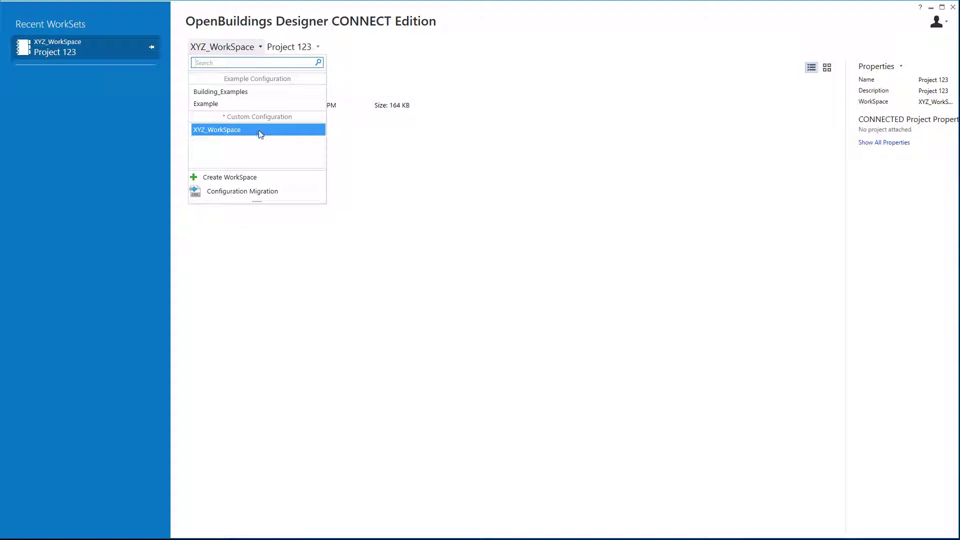
pyautogui.click(259, 129)
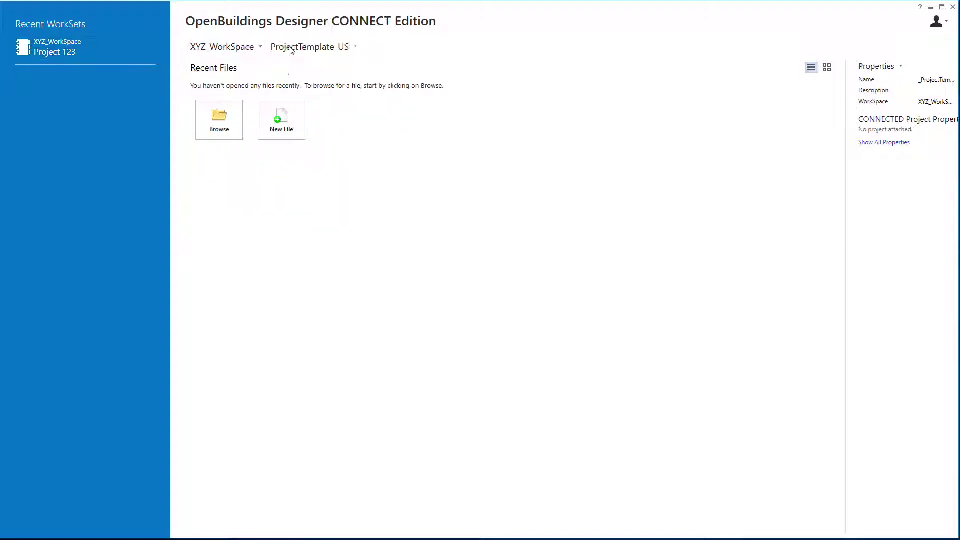
pyautogui.click(352, 48)
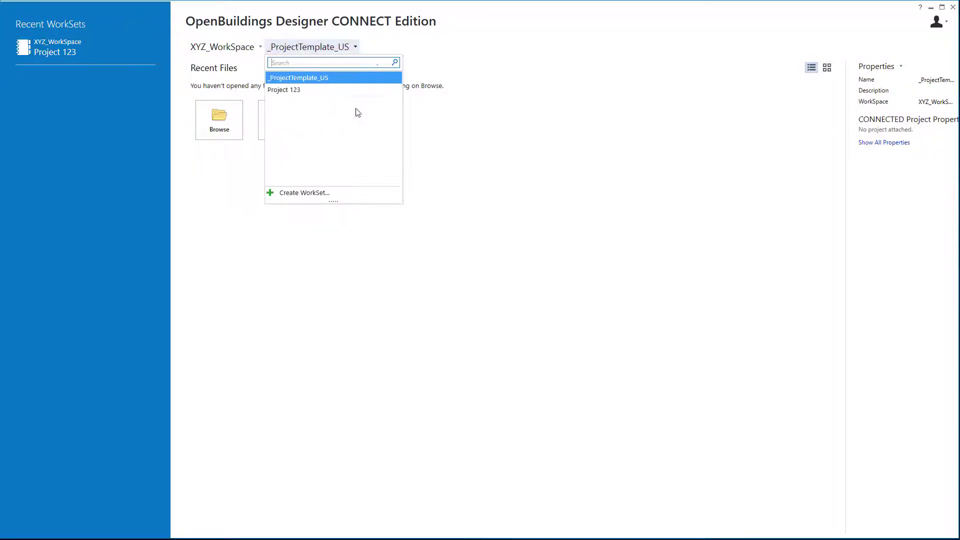
pyautogui.click(345, 91)
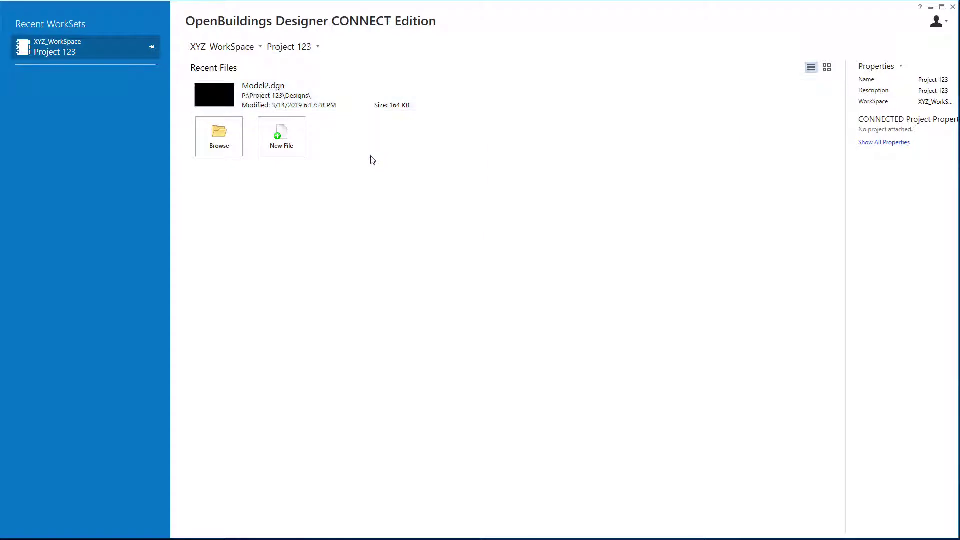
pyautogui.click(230, 92)
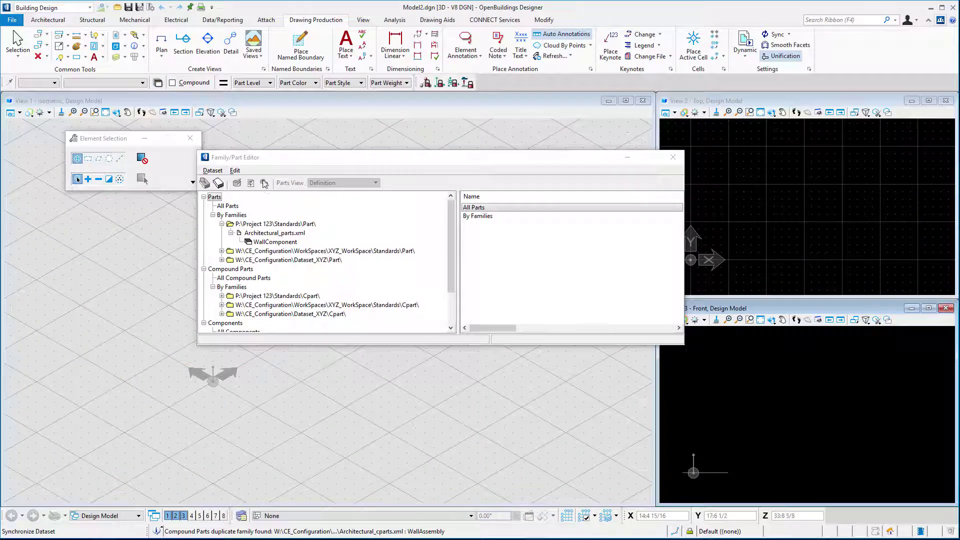
# Collapse P:\Project 123\Standards\Part\ and expand W:\CE_Configuration\Dataset_XYZ\Part\.
pyautogui.click(222, 224)
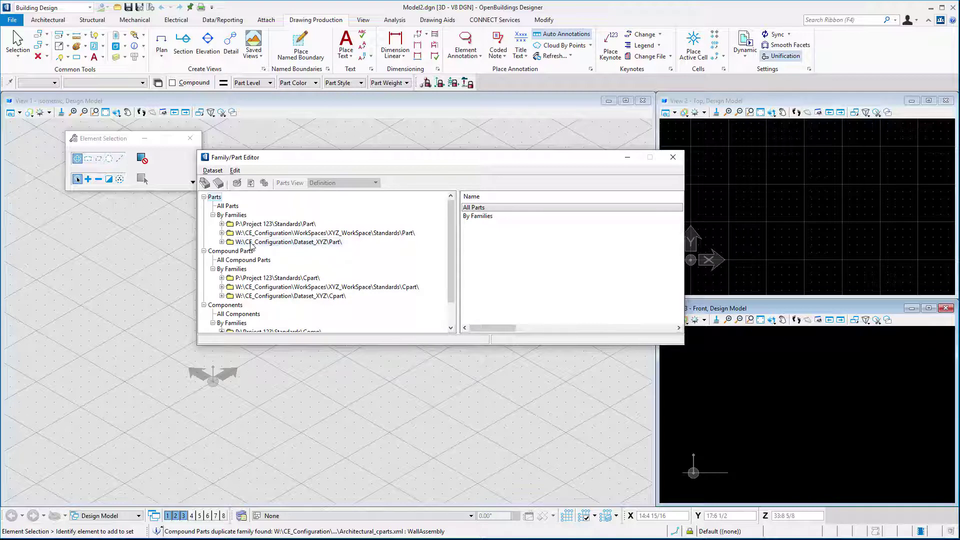
pyautogui.click(221, 242)
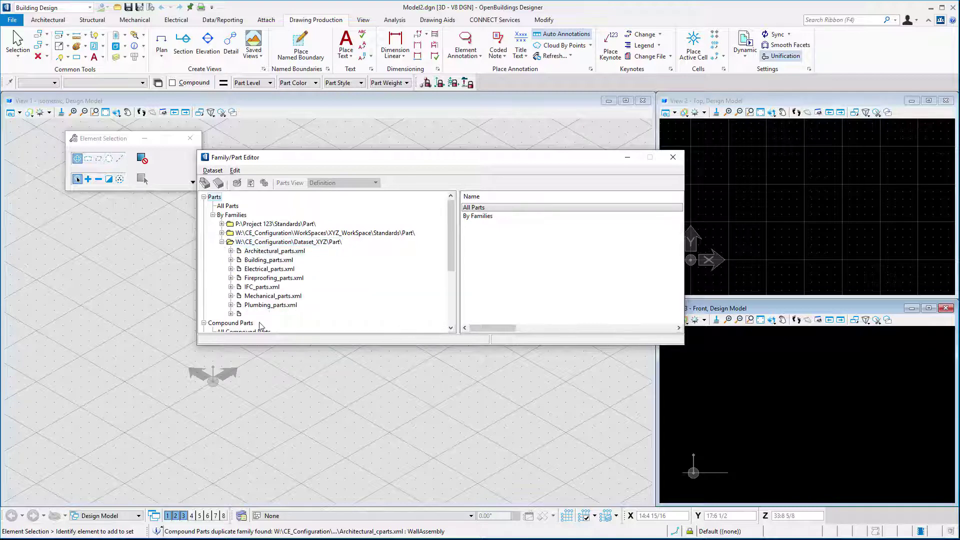